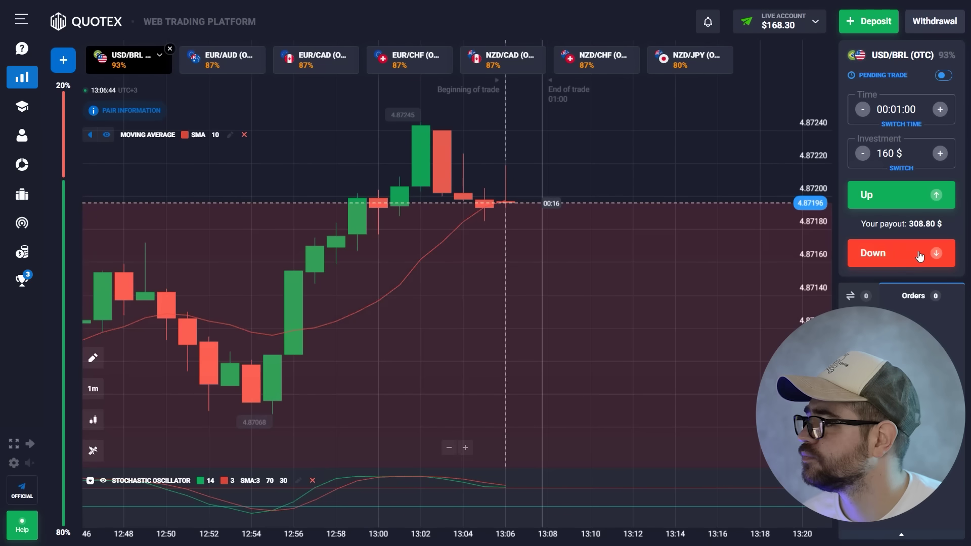
Step: Open a one-minute Down trade of $160 on USD/BRL (OTC)
{"action": "left_click", "coordinate": [919, 256]}
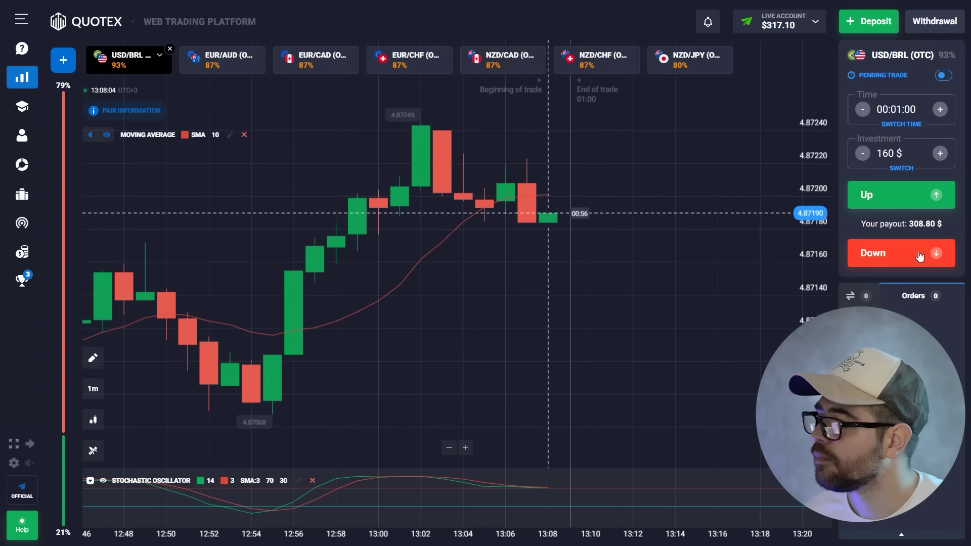
Step: Set the investment to $317 and open a one-minute Up trade on EUR/AUD (OTC)
{"action": "double_click", "coordinate": [886, 154]}
{"action": "type", "text": "317"}
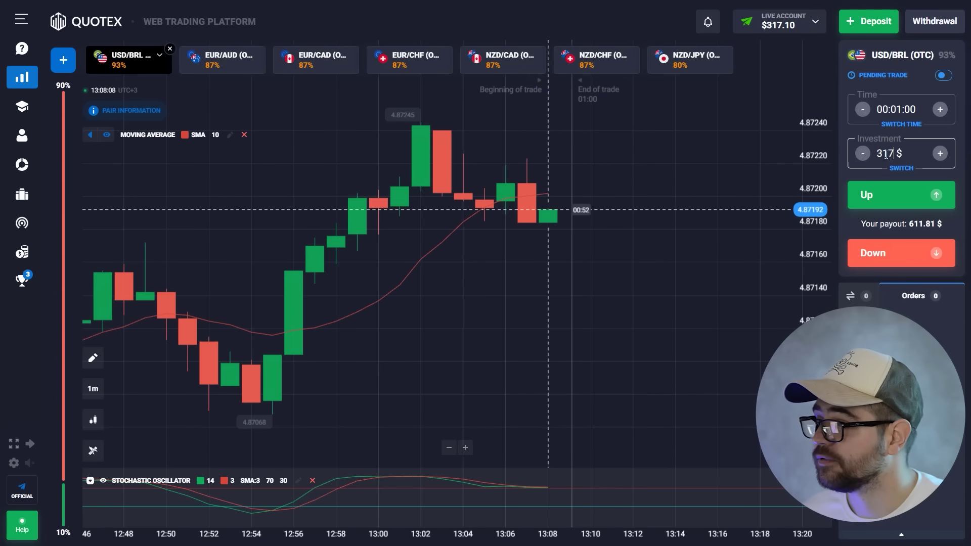
{"action": "left_click", "coordinate": [220, 73]}
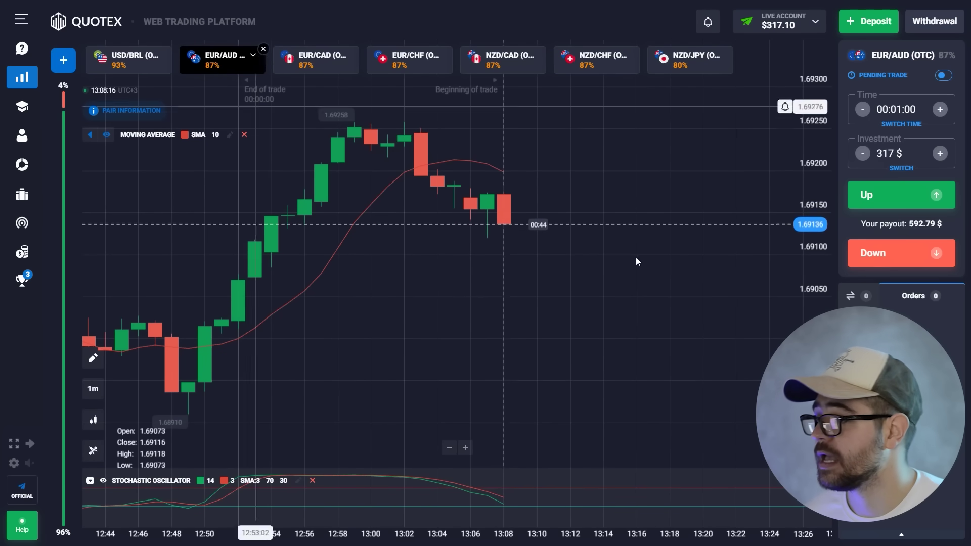
{"action": "scroll", "coordinate": [613, 278], "scroll_direction": "down", "scroll_amount": 2}
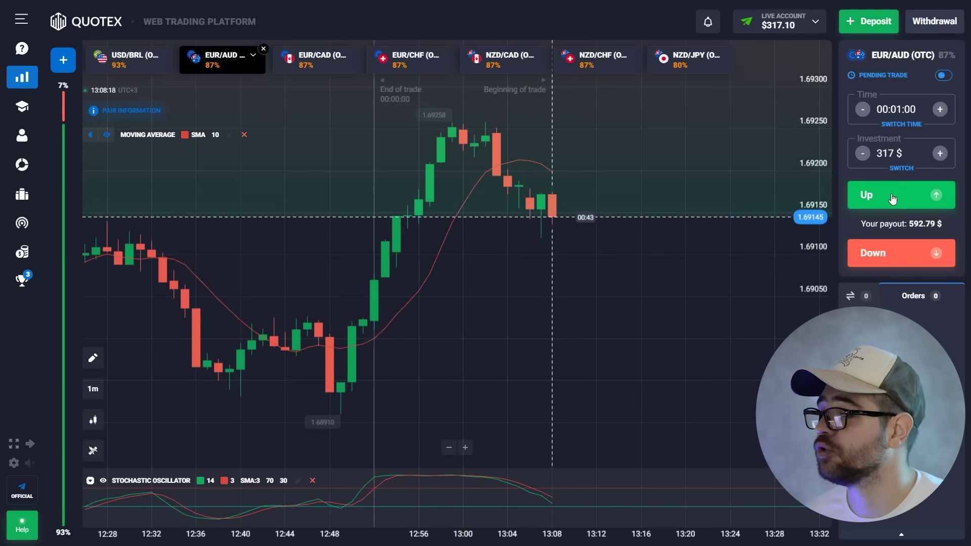
{"action": "left_click", "coordinate": [892, 199]}
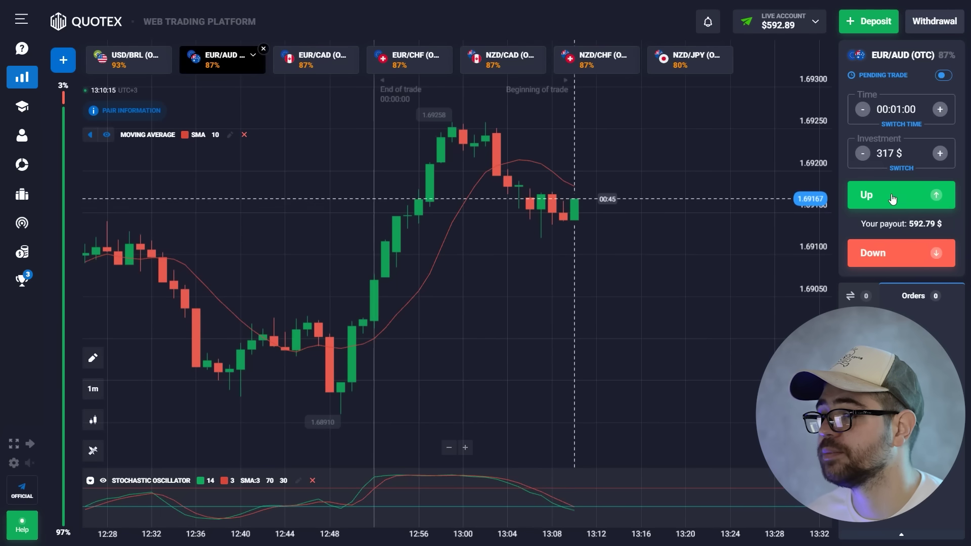
Step: Set the investment to $590 and open a one-minute Up trade on EUR/CAD (OTC)
{"action": "double_click", "coordinate": [886, 154]}
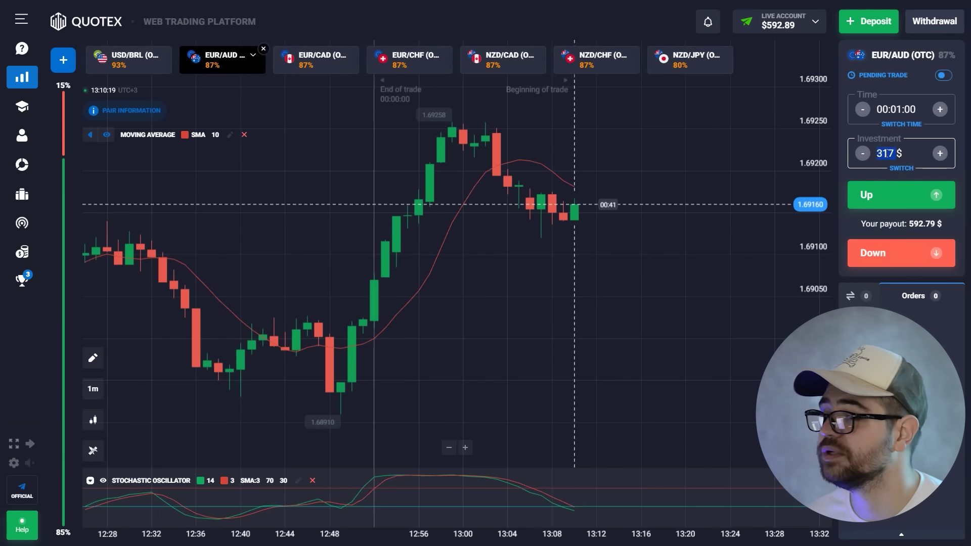
{"action": "type", "text": "590"}
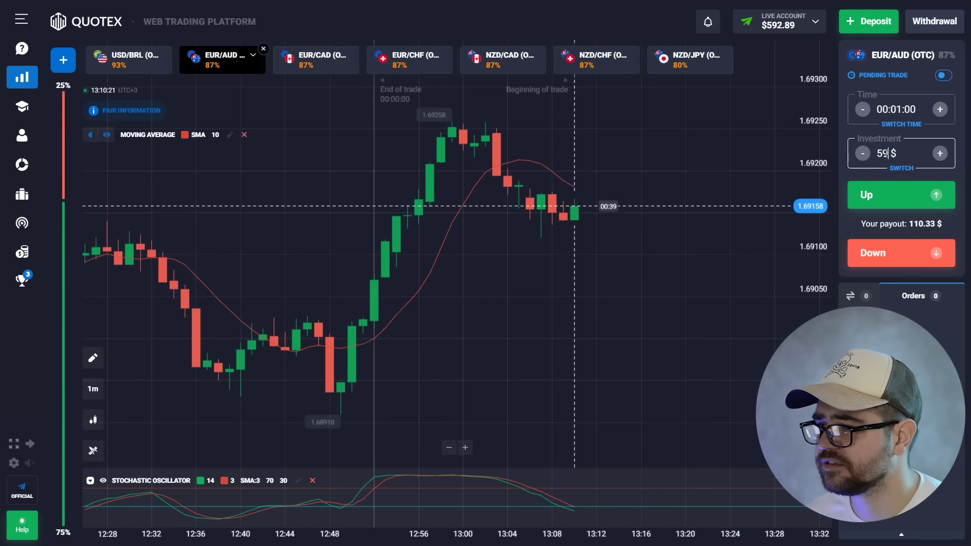
{"action": "left_click", "coordinate": [313, 71]}
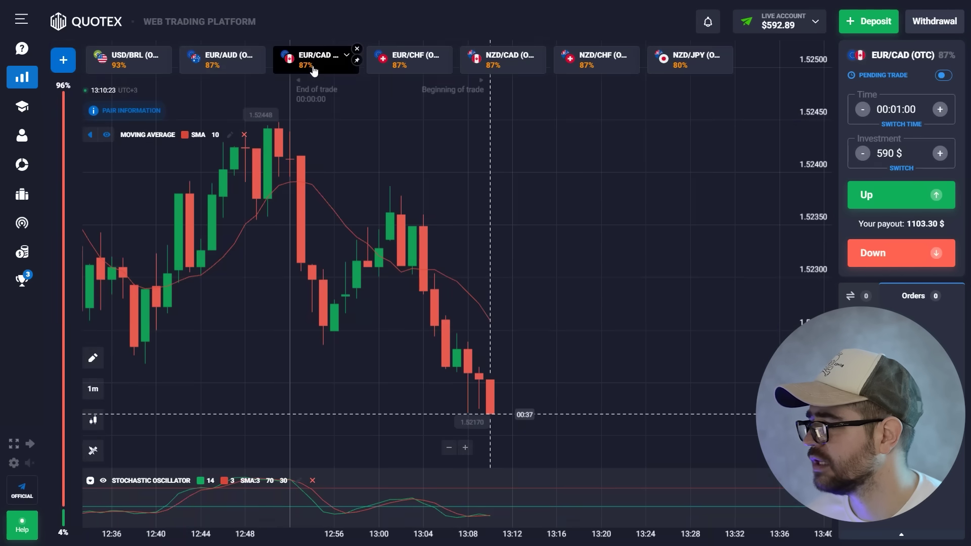
{"action": "scroll", "coordinate": [281, 373], "scroll_direction": "down", "scroll_amount": 5}
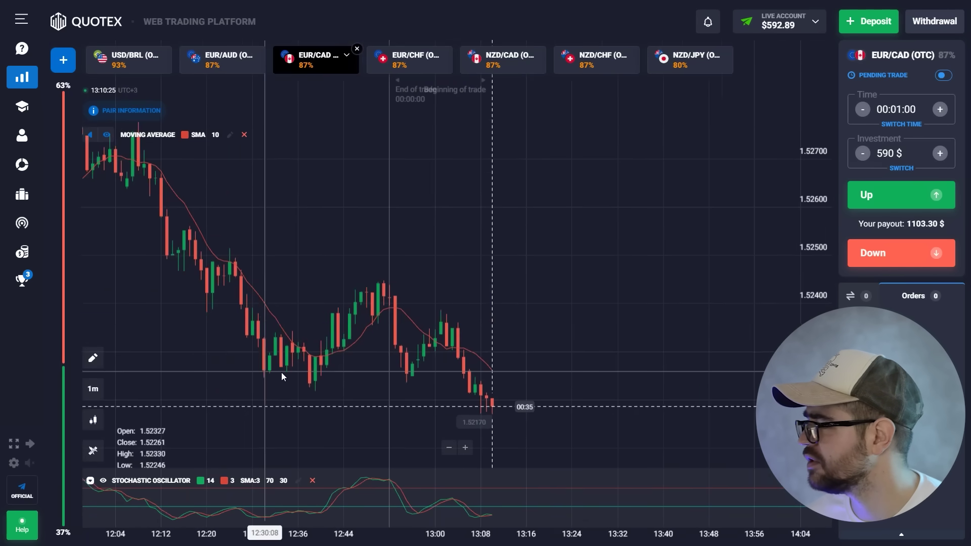
{"action": "scroll", "coordinate": [514, 392], "scroll_direction": "up", "scroll_amount": 6}
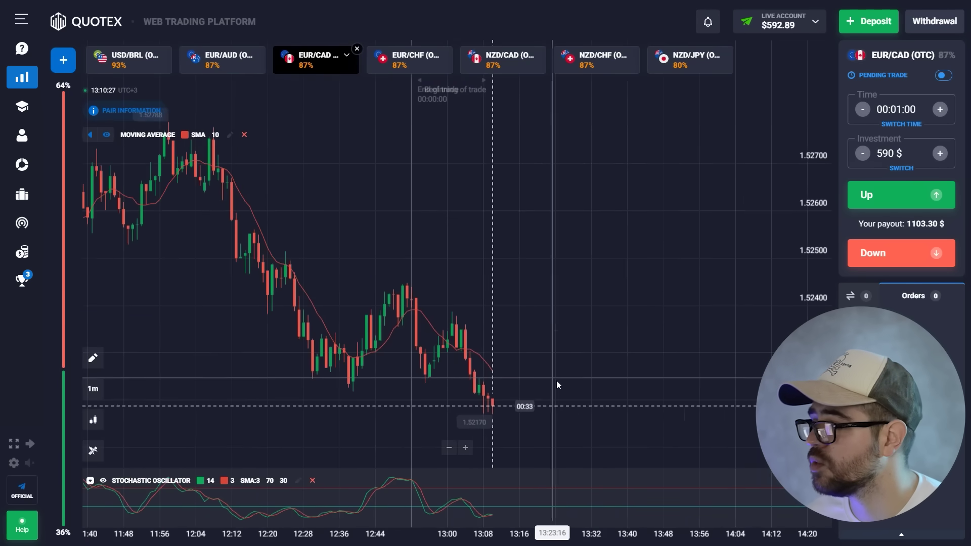
{"action": "scroll", "coordinate": [527, 379], "scroll_direction": "down", "scroll_amount": 3}
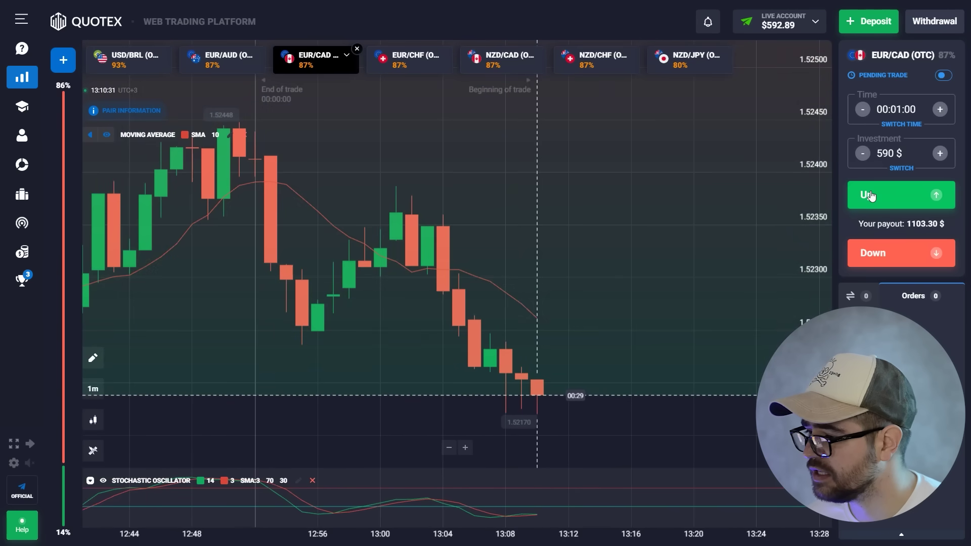
{"action": "left_click", "coordinate": [870, 195]}
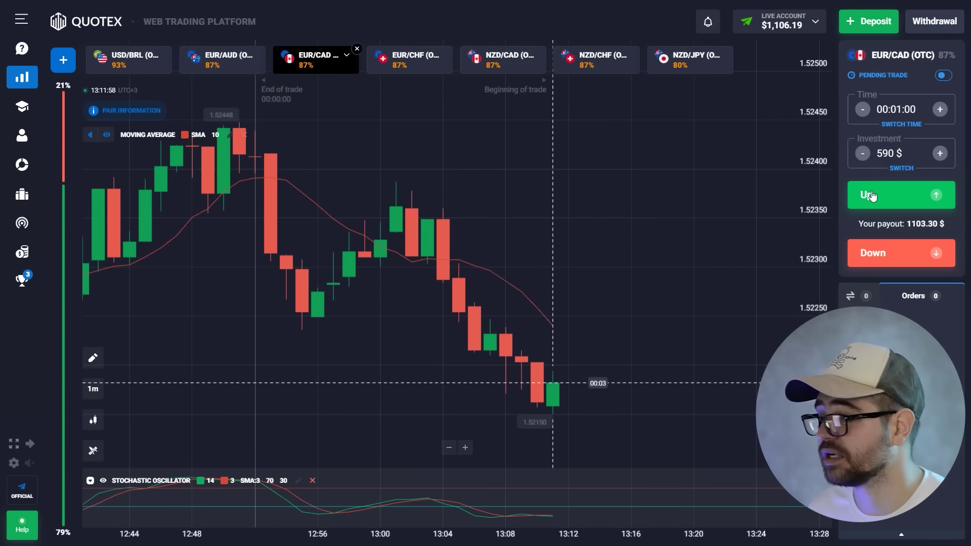
Step: Raise the investment to $1,000 and open a one-minute Down trade on USD/BRL (OTC)
{"action": "double_click", "coordinate": [882, 148]}
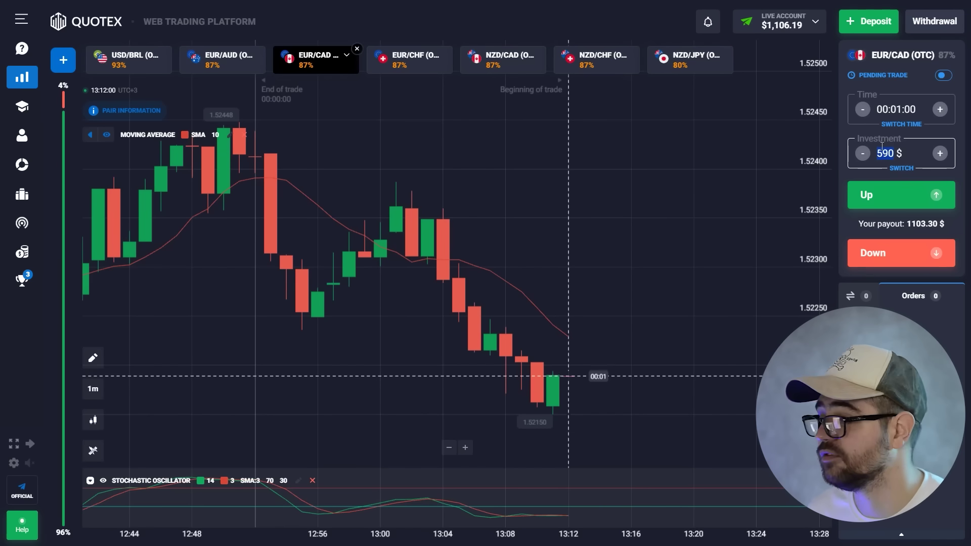
{"action": "type", "text": "1000"}
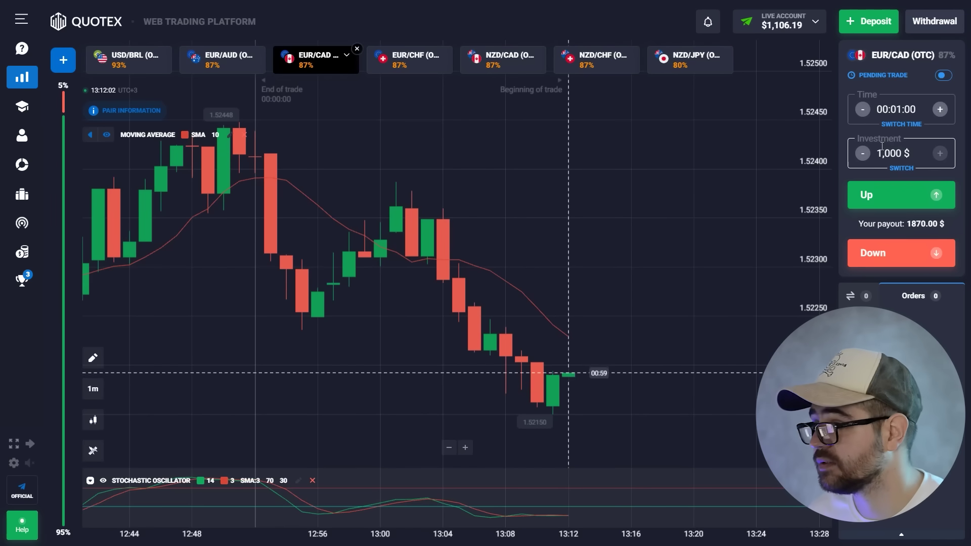
{"action": "left_click", "coordinate": [126, 69]}
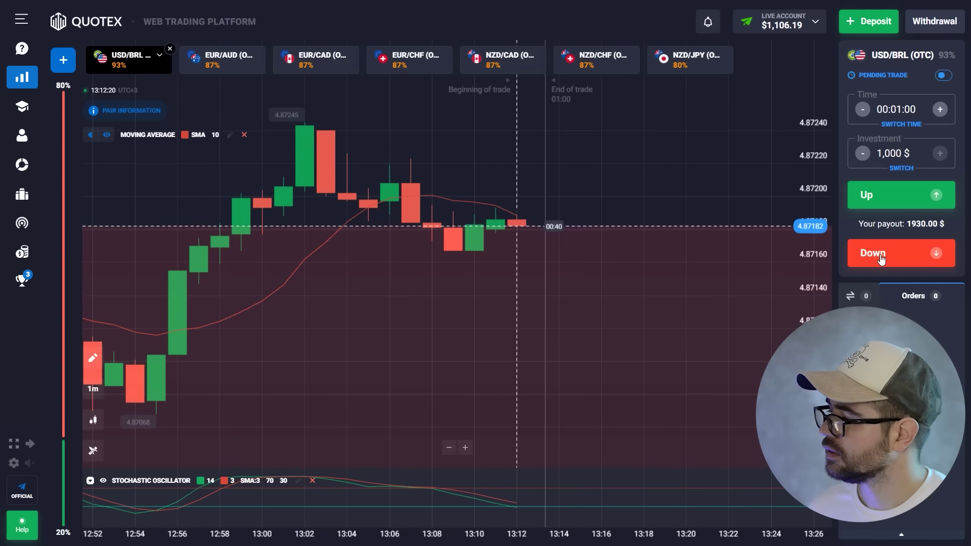
{"action": "left_click", "coordinate": [881, 260]}
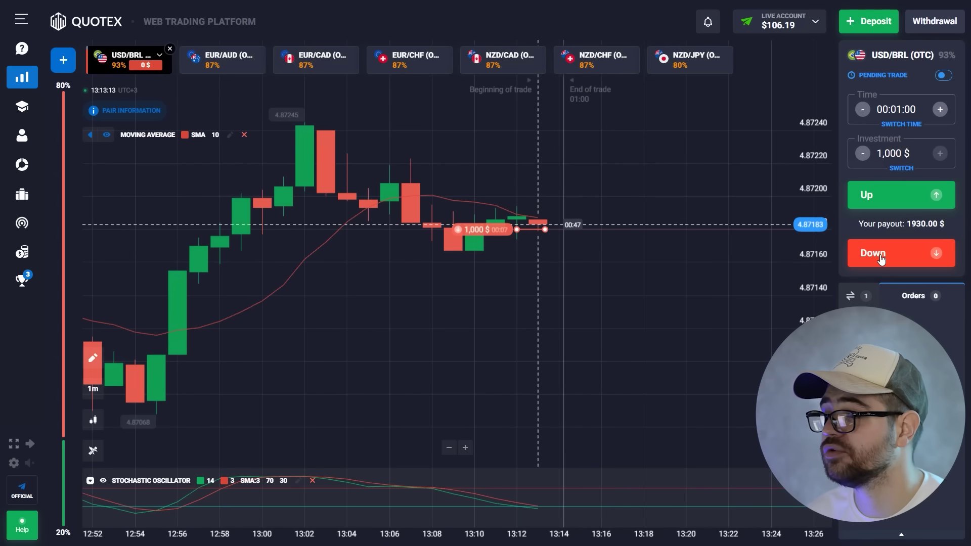
{"action": "scroll", "coordinate": [556, 237], "scroll_direction": "up", "scroll_amount": 3}
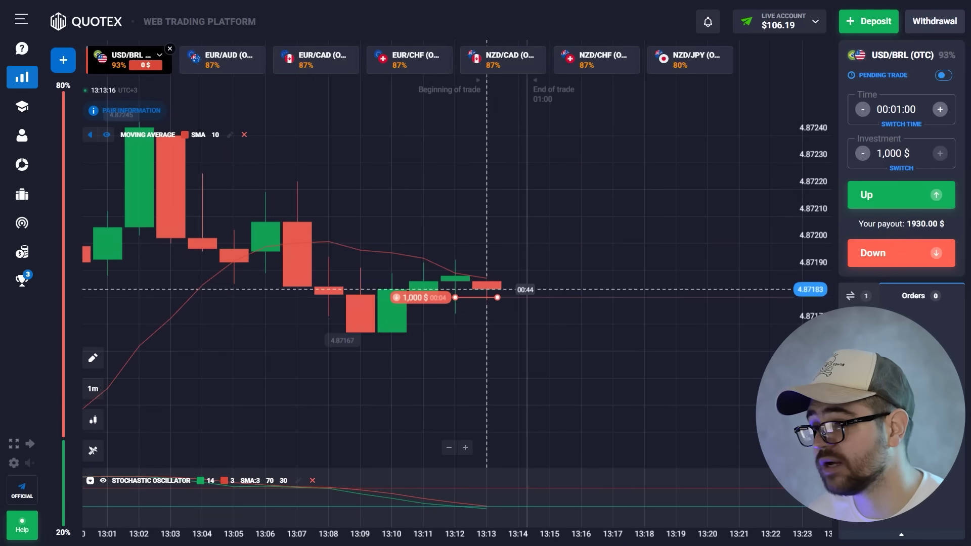
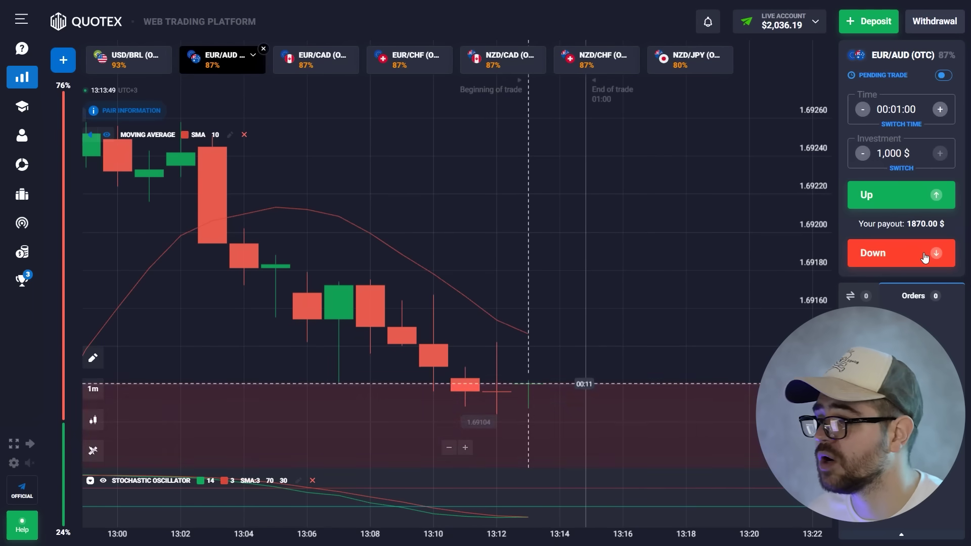
Step: Open two one-minute Down trades of $1,000 each on EUR/AUD (OTC)
{"action": "left_click", "coordinate": [925, 257]}
{"action": "left_click", "coordinate": [925, 258]}
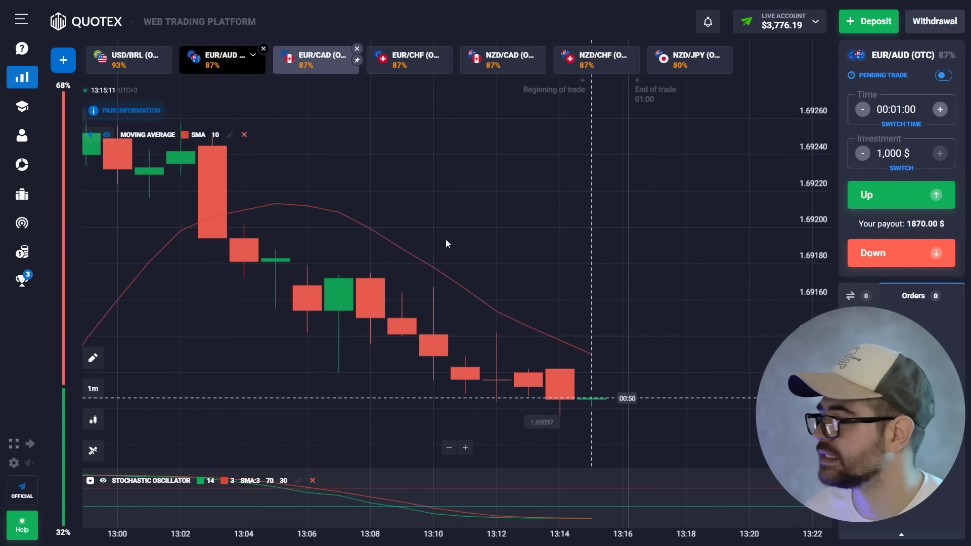
Step: Switch to the EUR/CAD (OTC) chart and open three one-minute Up trades of $1,000 each
{"action": "left_click", "coordinate": [311, 74]}
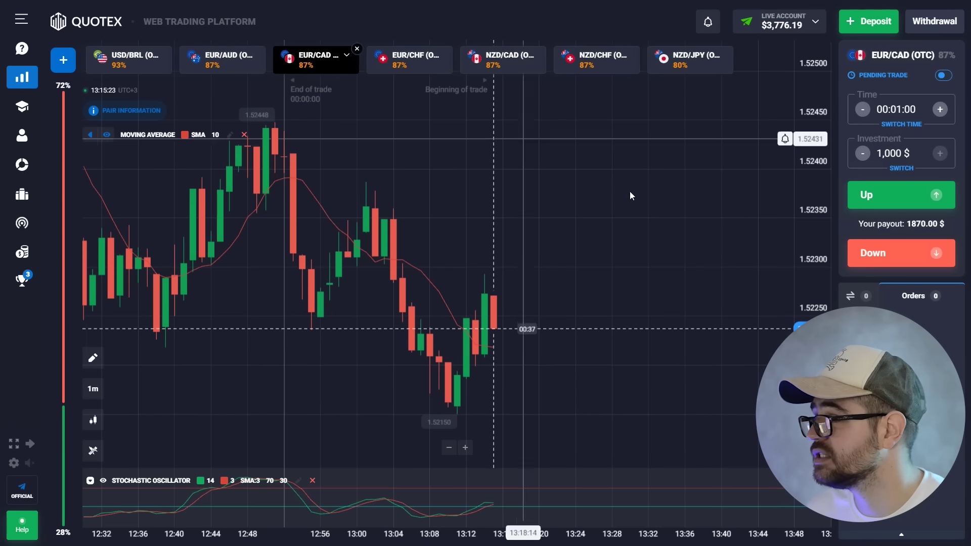
{"action": "scroll", "coordinate": [632, 197], "scroll_direction": "up", "scroll_amount": 3}
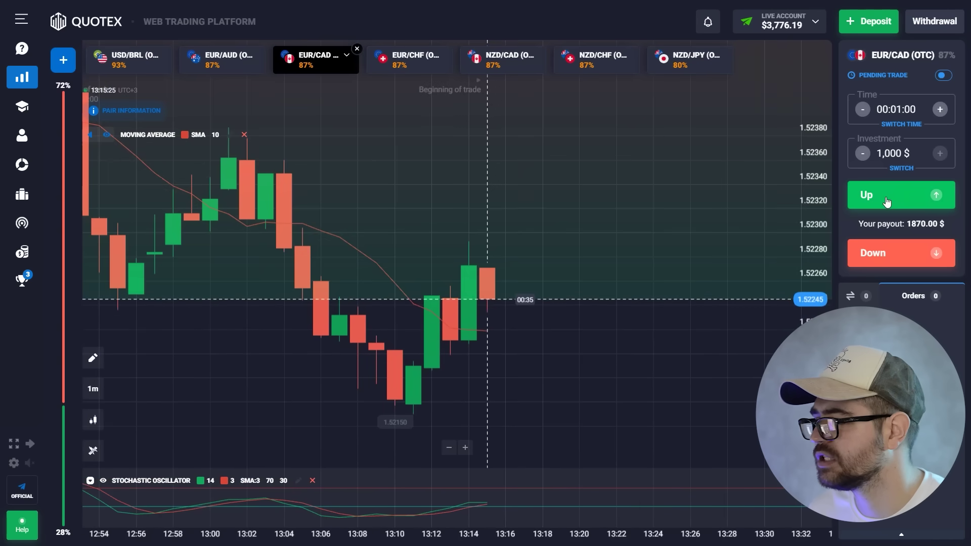
{"action": "left_click", "coordinate": [888, 201]}
{"action": "left_click", "coordinate": [890, 201]}
{"action": "left_click", "coordinate": [893, 201]}
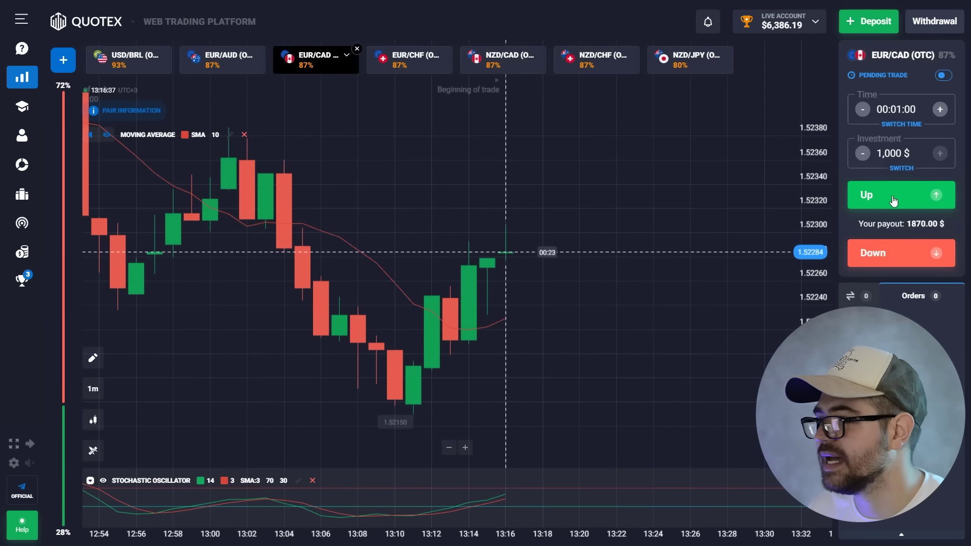
Step: Switch to the EUR/CHF (OTC) chart and open six one-minute Up trades of $1,000 each
{"action": "left_click", "coordinate": [396, 69]}
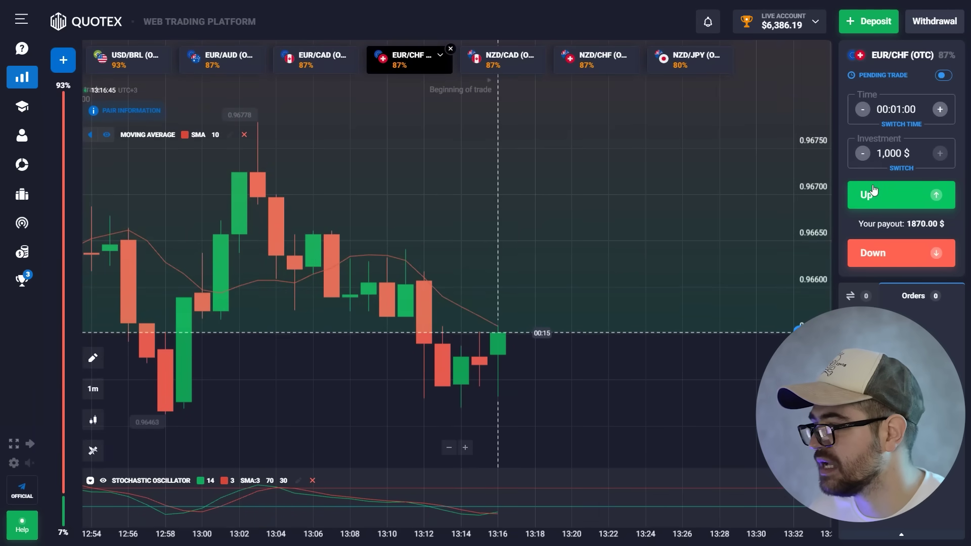
{"action": "left_click", "coordinate": [875, 190]}
{"action": "left_click", "coordinate": [876, 191]}
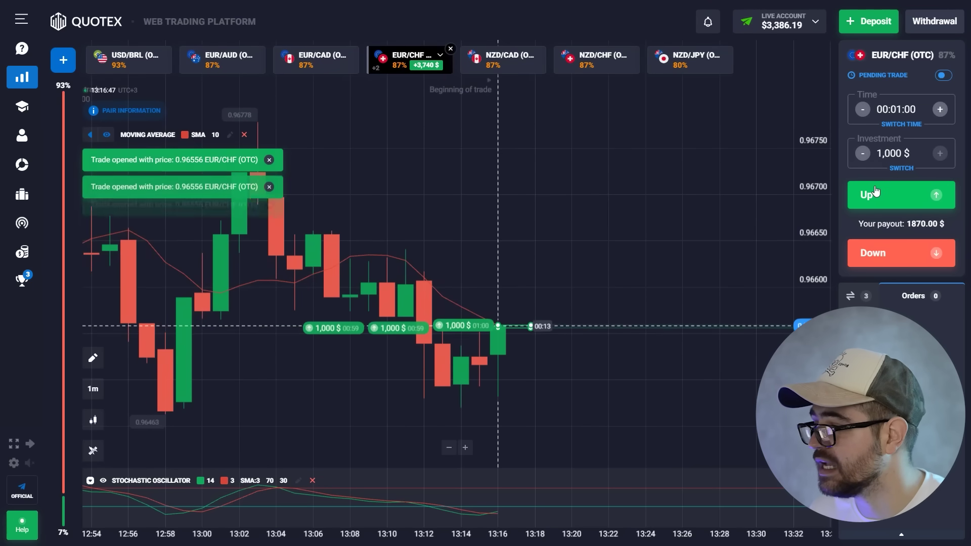
{"action": "left_click", "coordinate": [877, 191]}
{"action": "left_click", "coordinate": [877, 191]}
{"action": "left_click", "coordinate": [878, 191]}
{"action": "left_click", "coordinate": [878, 191]}
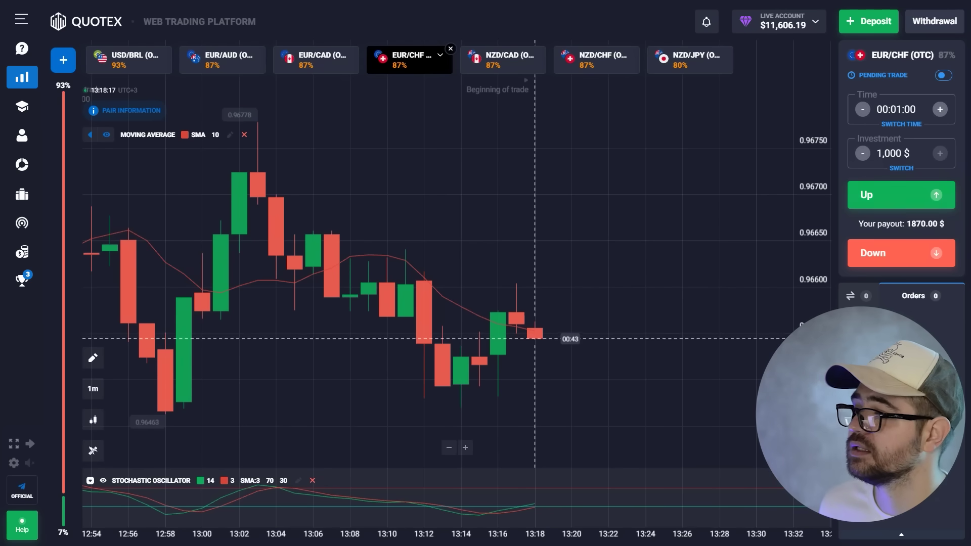
Step: Check the USD/BRL (OTC) chart, and open six one-minute Up trades of $1,000 each on EUR/AUD (OTC)
{"action": "left_click", "coordinate": [126, 70]}
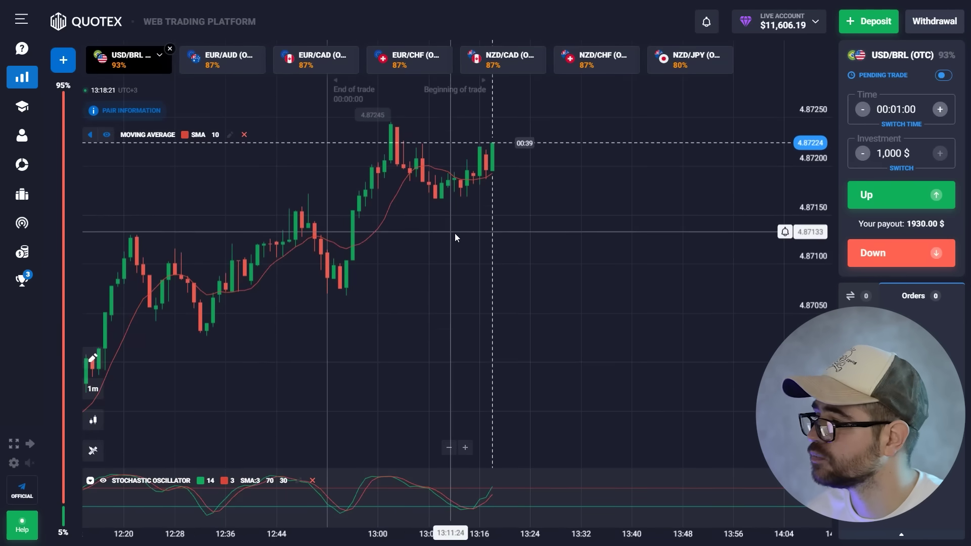
{"action": "left_click", "coordinate": [216, 66]}
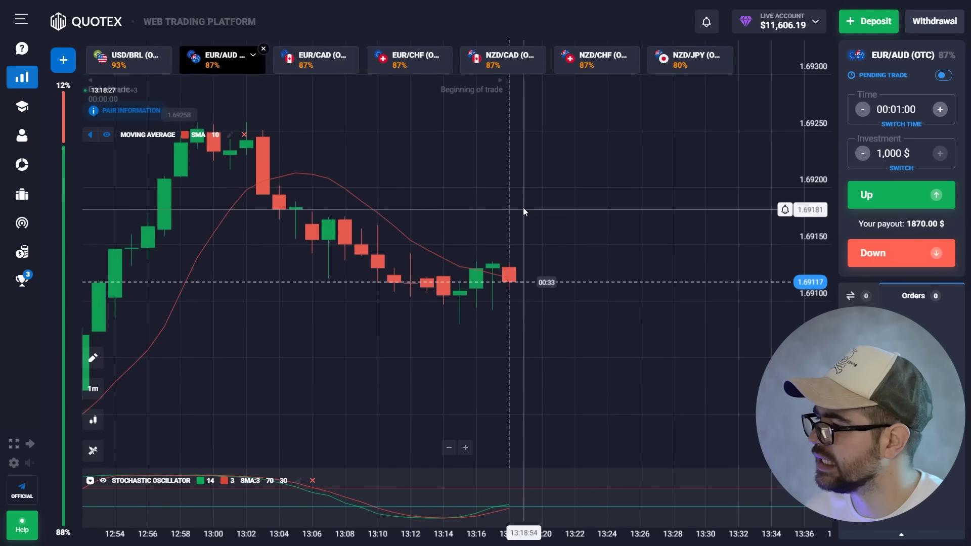
{"action": "scroll", "coordinate": [526, 208], "scroll_direction": "up", "scroll_amount": 2}
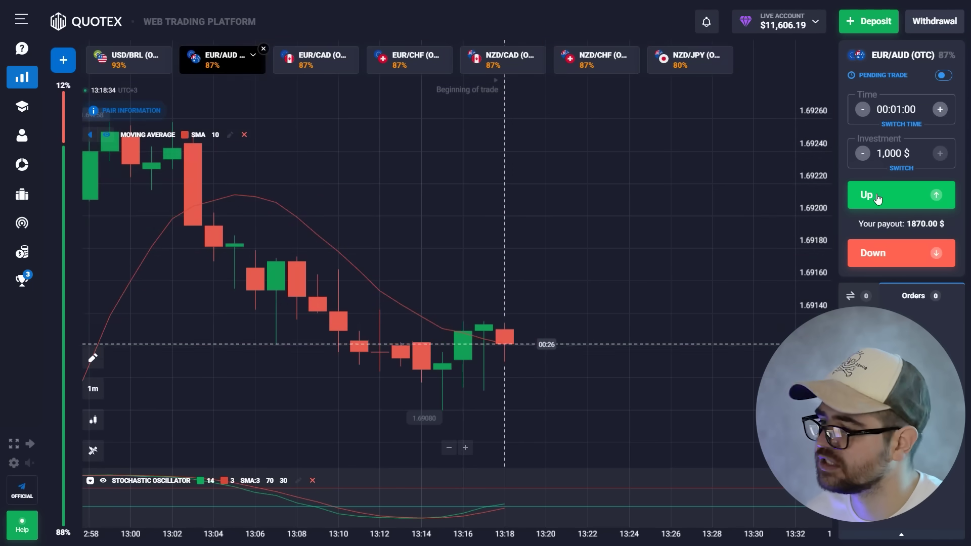
{"action": "left_click", "coordinate": [878, 198]}
{"action": "left_click", "coordinate": [877, 199]}
{"action": "left_click", "coordinate": [877, 199]}
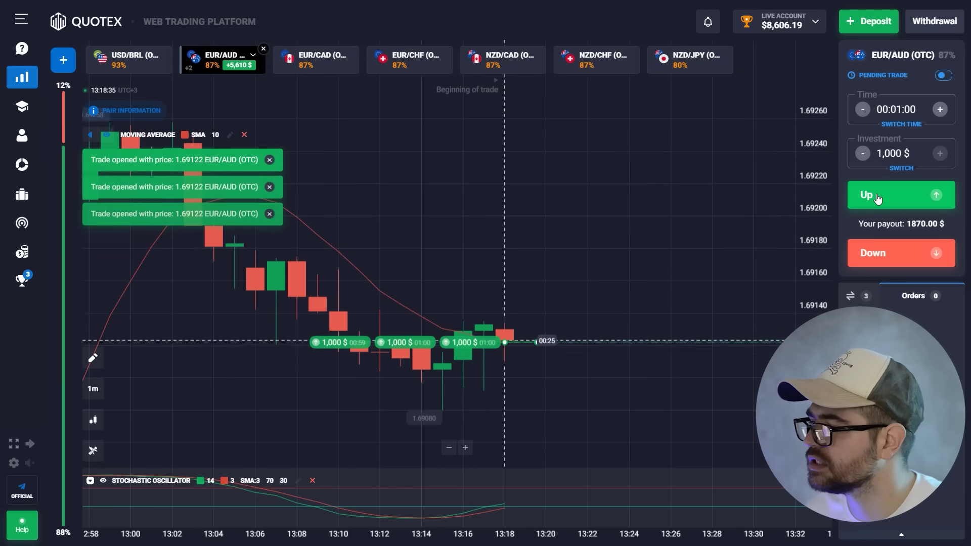
{"action": "left_click", "coordinate": [877, 199]}
{"action": "left_click", "coordinate": [877, 198]}
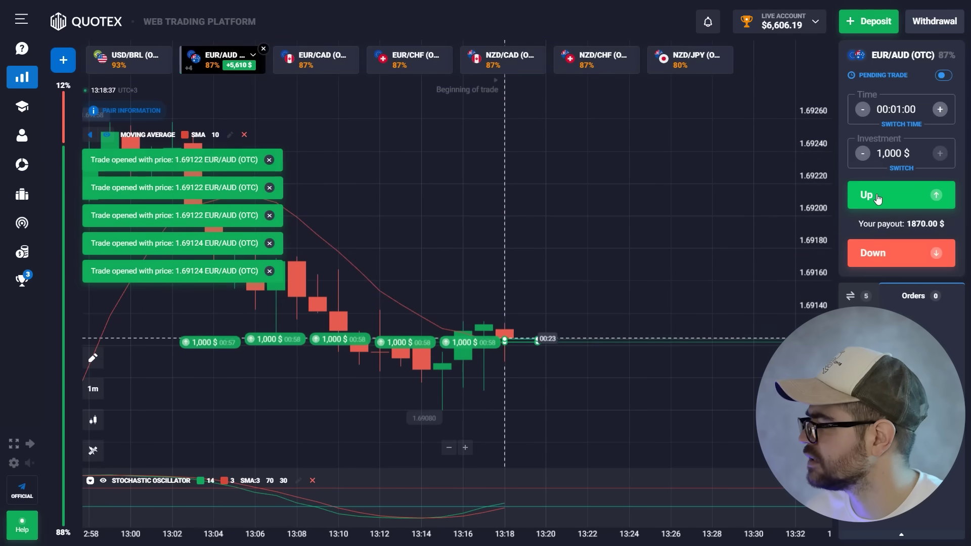
{"action": "left_click", "coordinate": [878, 198]}
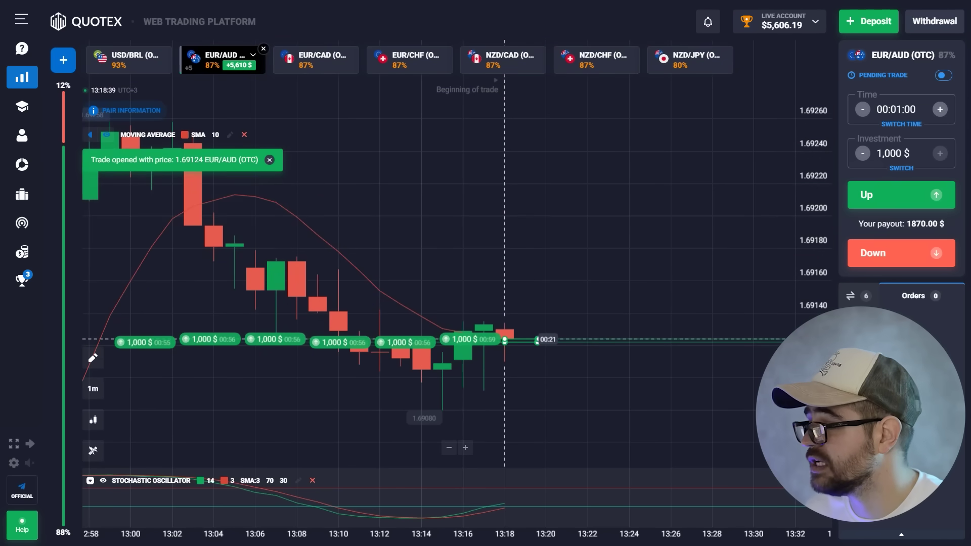